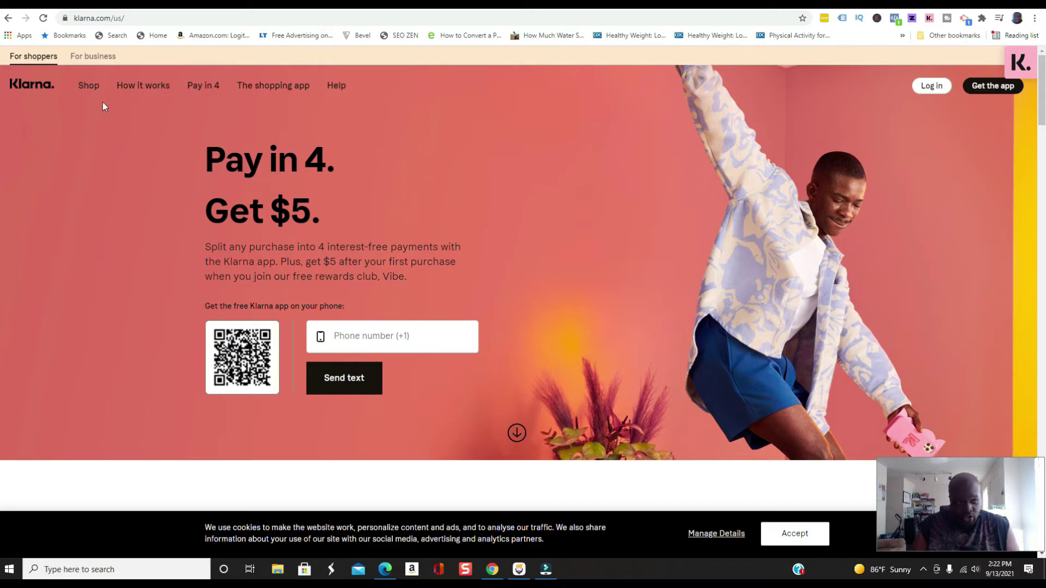
- Go to Klarna's 'What is Klarna' page via the 'How it works' navigation link
{"action": "left_click", "coordinate": [150, 89]}
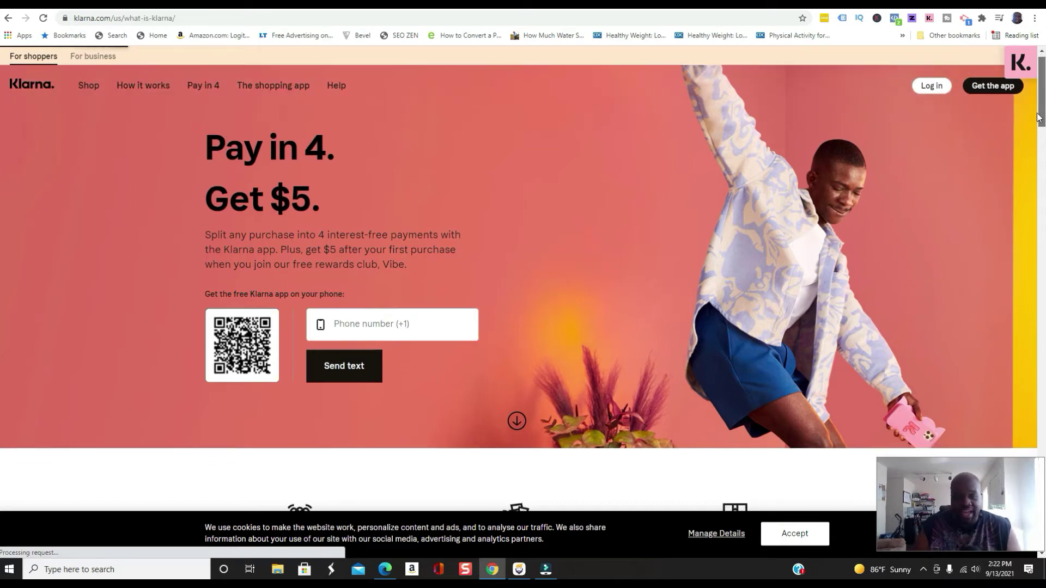
{"action": "scroll", "coordinate": [1039, 118], "scroll_direction": "down", "scroll_amount": 3}
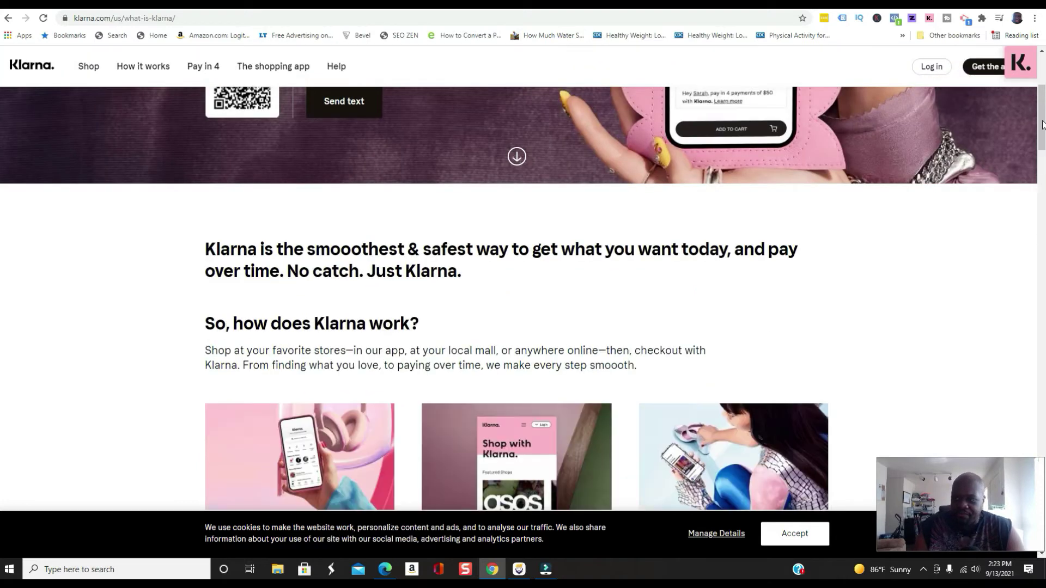
{"action": "left_click_drag", "start_coordinate": [1042, 131], "coordinate": [1042, 148]}
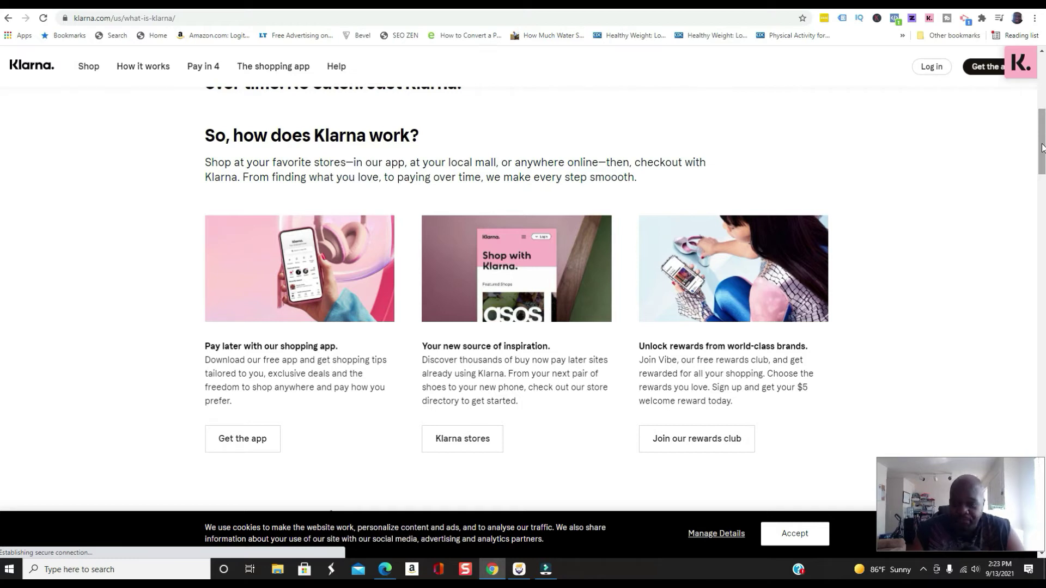
{"action": "scroll", "coordinate": [1035, 169], "scroll_direction": "down", "scroll_amount": 1}
{"action": "scroll", "coordinate": [1035, 170], "scroll_direction": "down", "scroll_amount": 3}
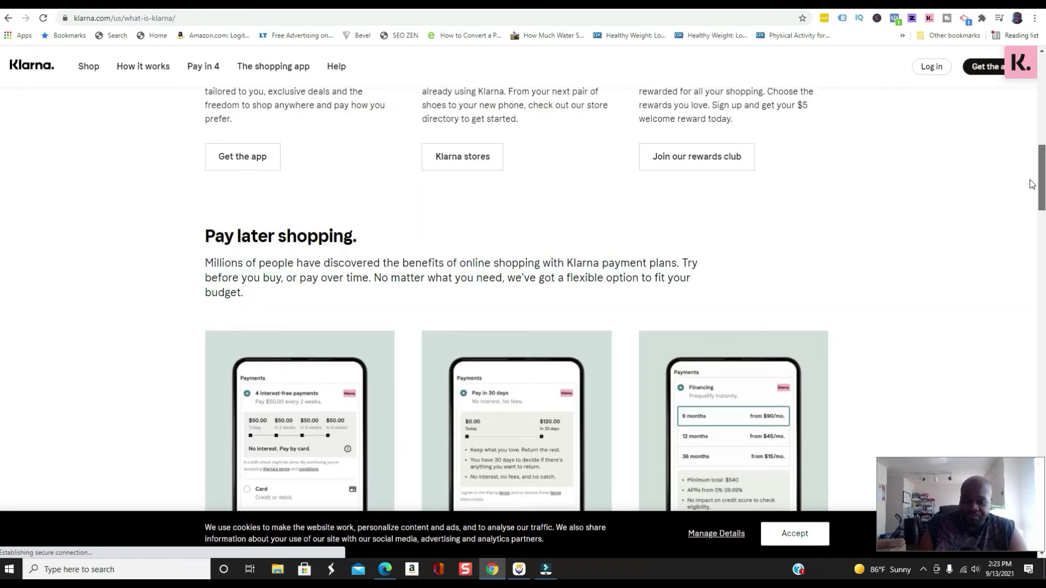
{"action": "scroll", "coordinate": [1031, 193], "scroll_direction": "down", "scroll_amount": 2}
{"action": "scroll", "coordinate": [1028, 208], "scroll_direction": "down", "scroll_amount": 1}
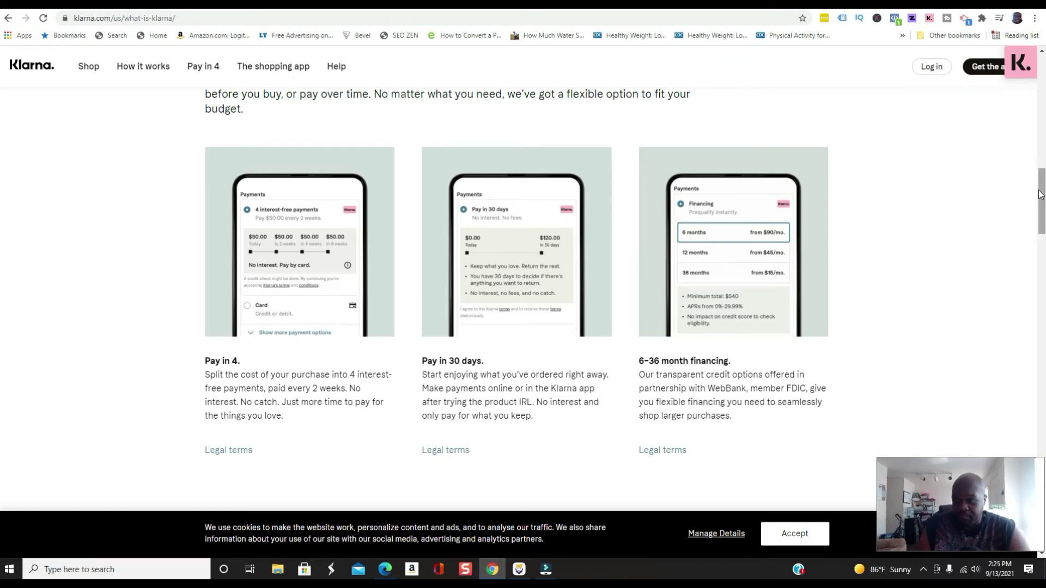
{"action": "left_click_drag", "start_coordinate": [1040, 194], "coordinate": [1031, 239]}
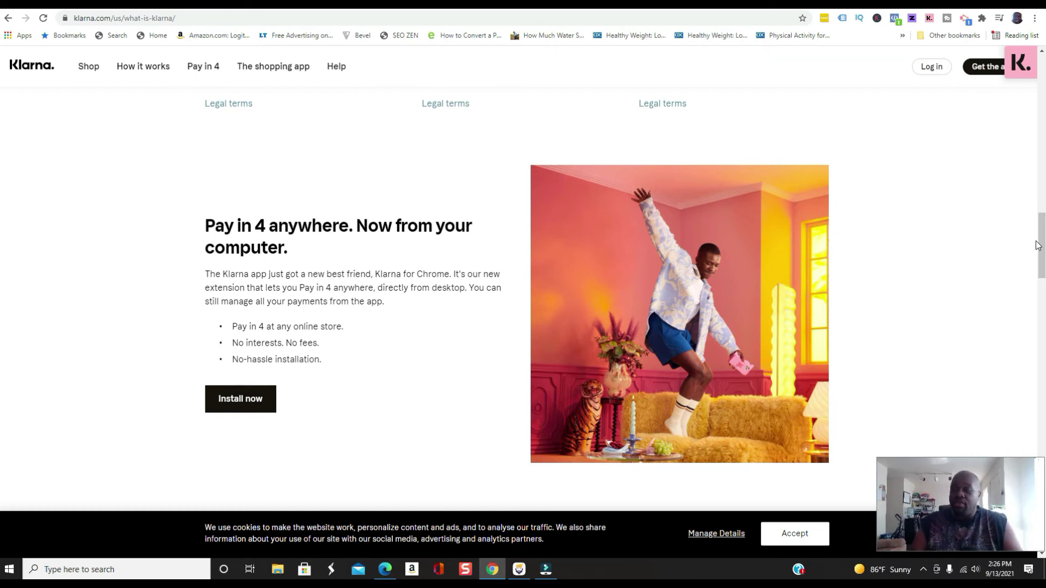
{"action": "left_click_drag", "start_coordinate": [1042, 249], "coordinate": [1041, 311]}
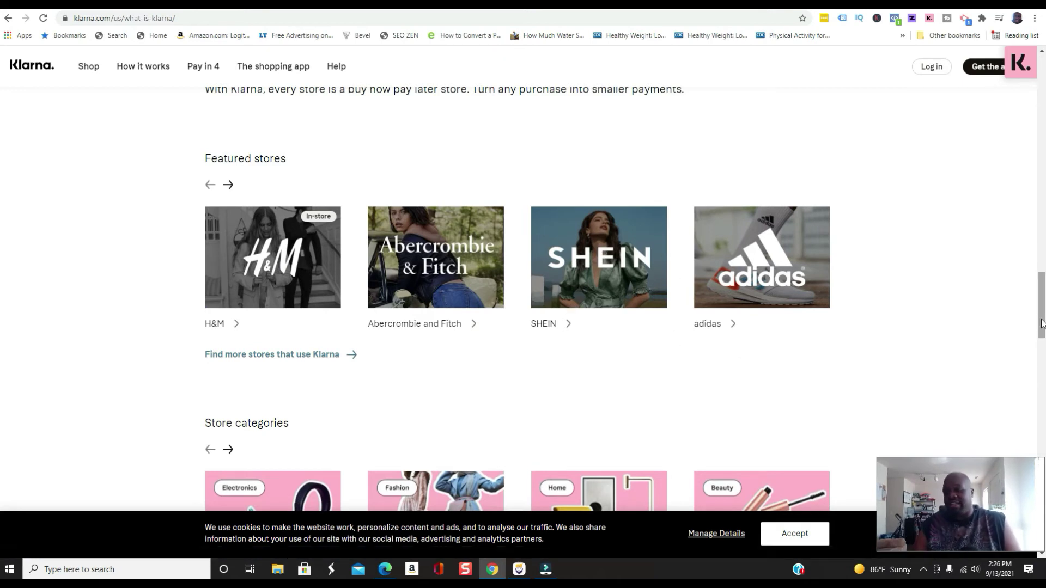
{"action": "mouse_move", "coordinate": [1040, 317]}
{"action": "left_mouse_down"}
{"action": "mouse_move", "coordinate": [1036, 342]}
{"action": "mouse_move", "coordinate": [1041, 323]}
{"action": "left_mouse_up"}
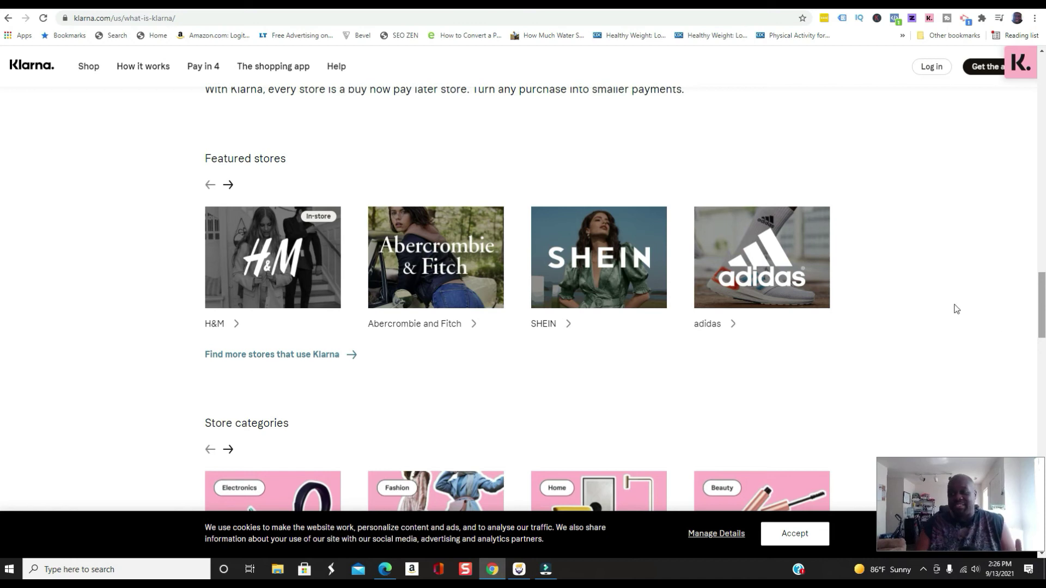
{"action": "mouse_move", "coordinate": [1042, 306]}
{"action": "left_mouse_down"}
{"action": "mouse_move", "coordinate": [1043, 359]}
{"action": "mouse_move", "coordinate": [1043, 343]}
{"action": "left_mouse_up"}
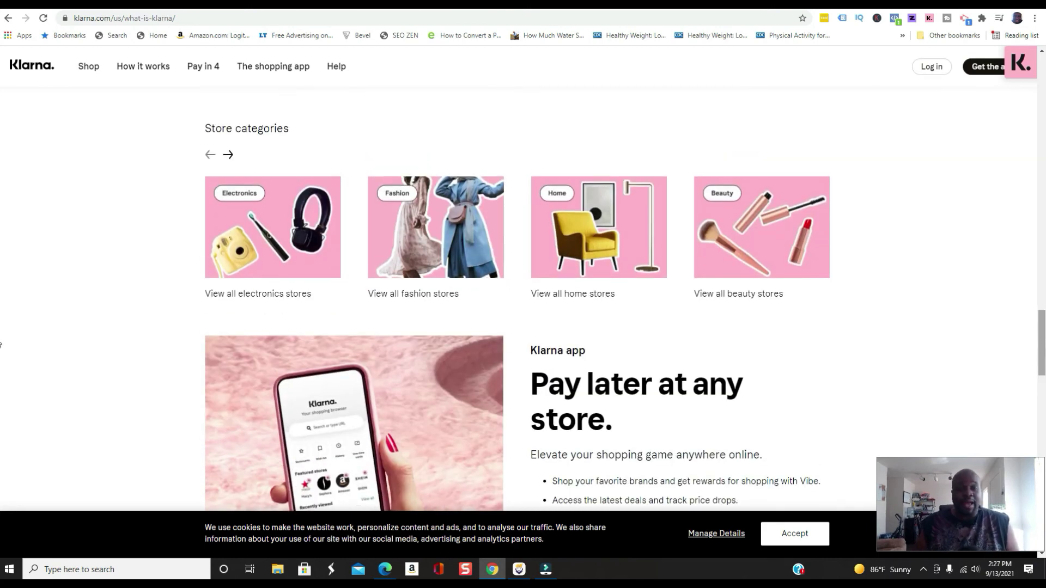